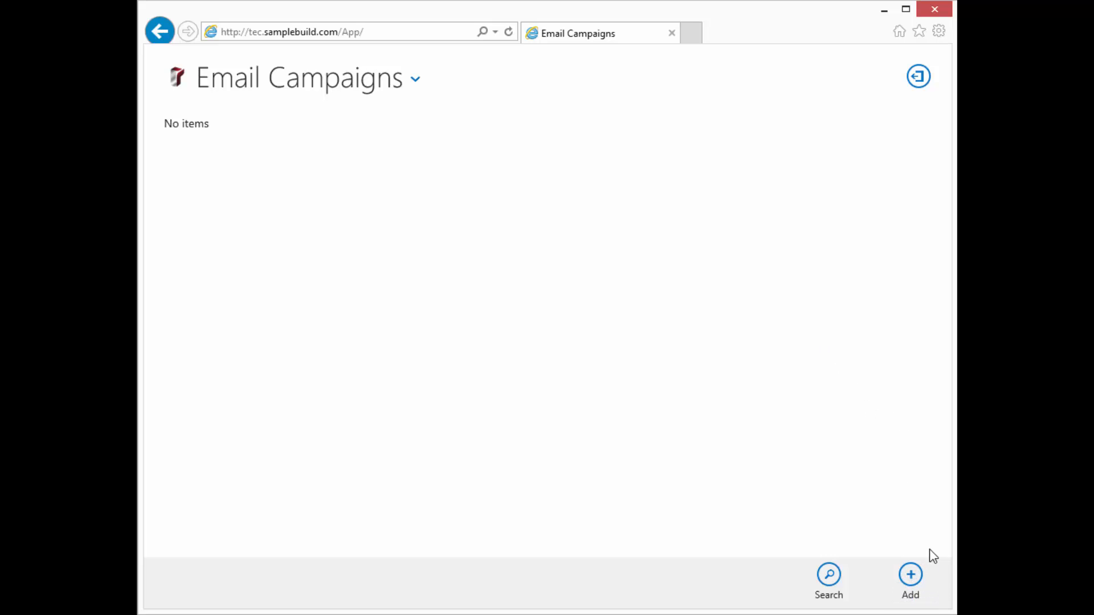
# Step: Create a new campaign with launch date Wed, Dec 3, 2014 by choosing December
pyautogui.click(910, 576)
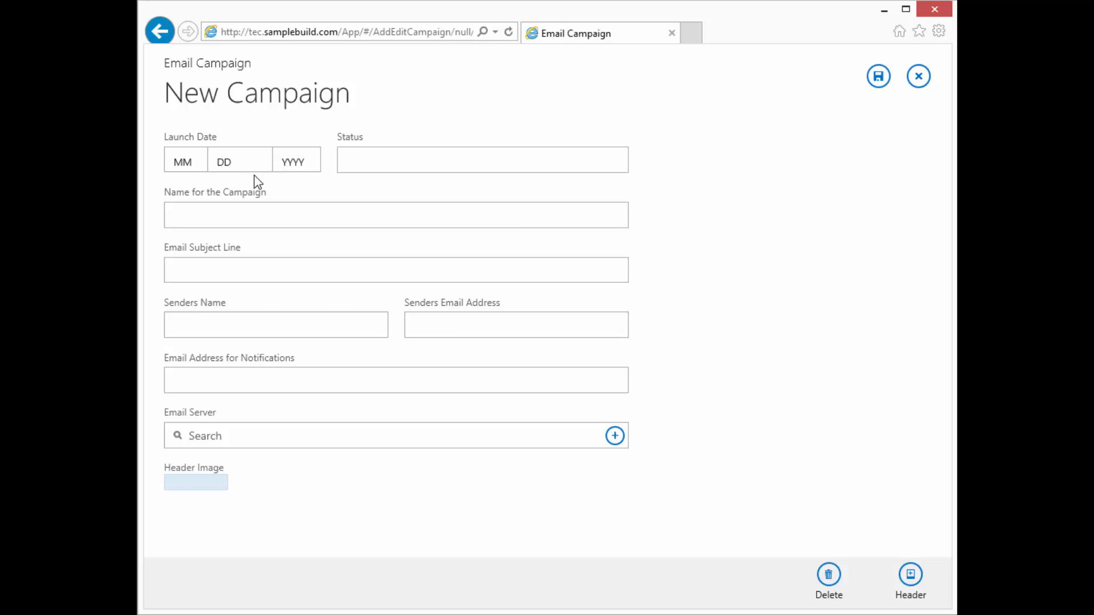
pyautogui.click(176, 170)
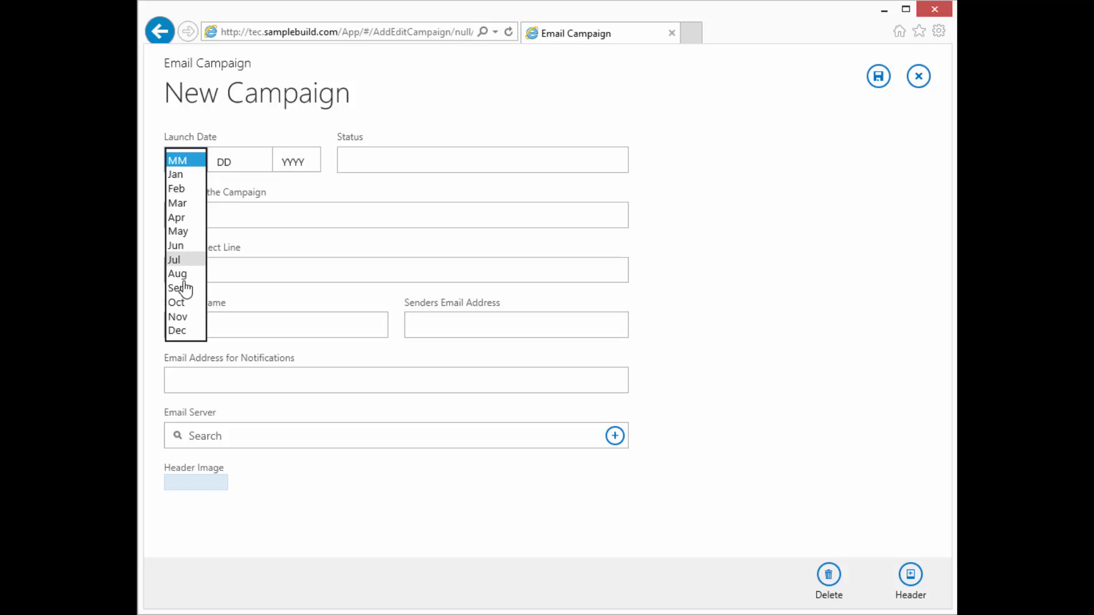
pyautogui.click(184, 330)
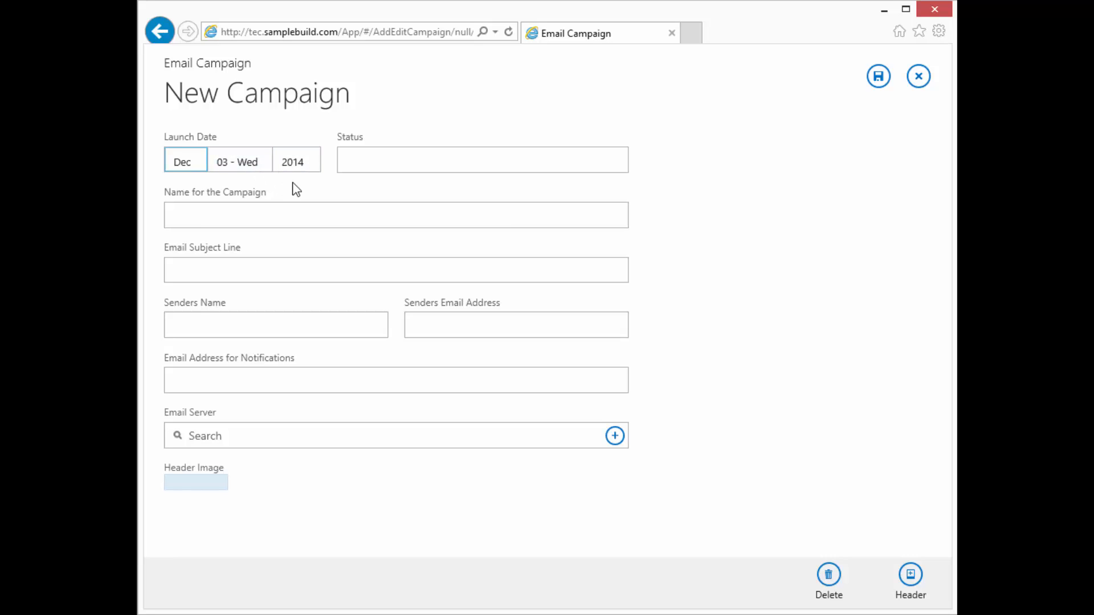
pyautogui.click(394, 156)
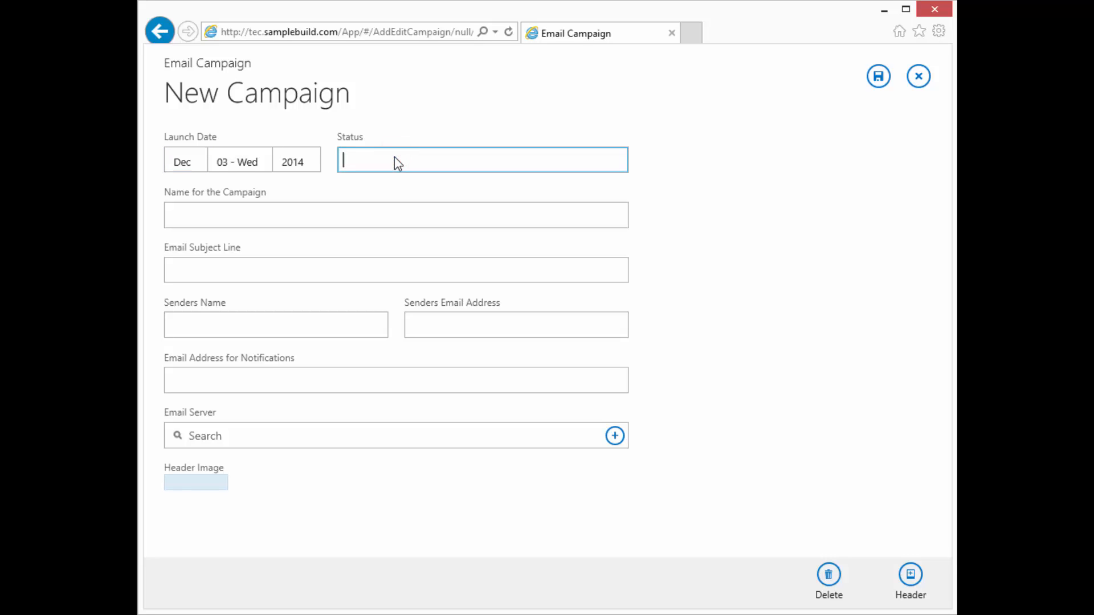
# Step: Enter 'Test - FY15 Compensation Statment' as the campaign name
pyautogui.click(380, 213)
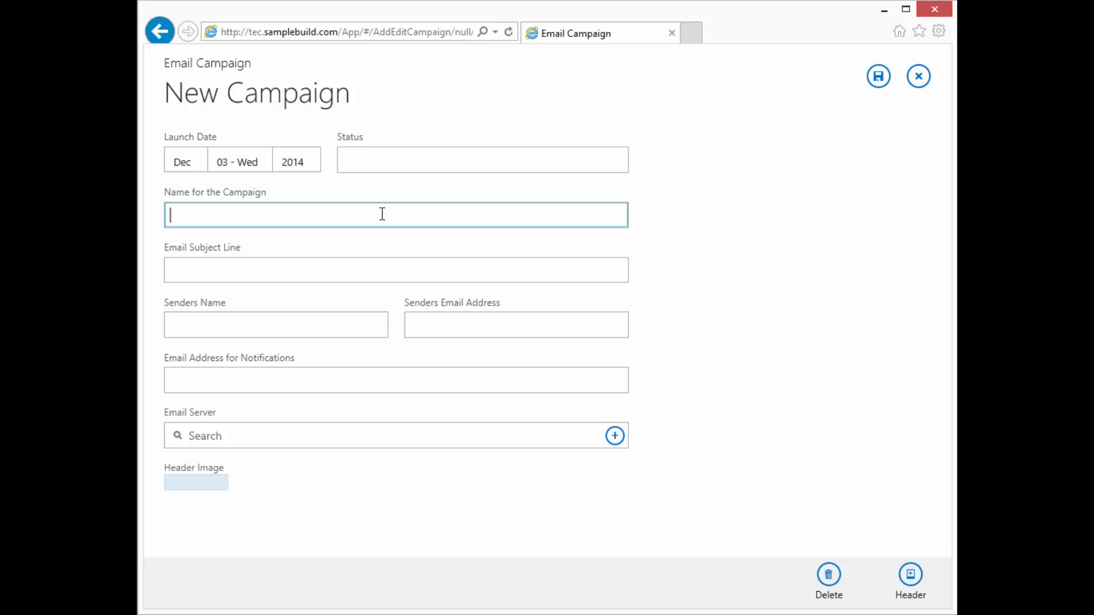
pyautogui.write('Test - FY15 Salary Sta')
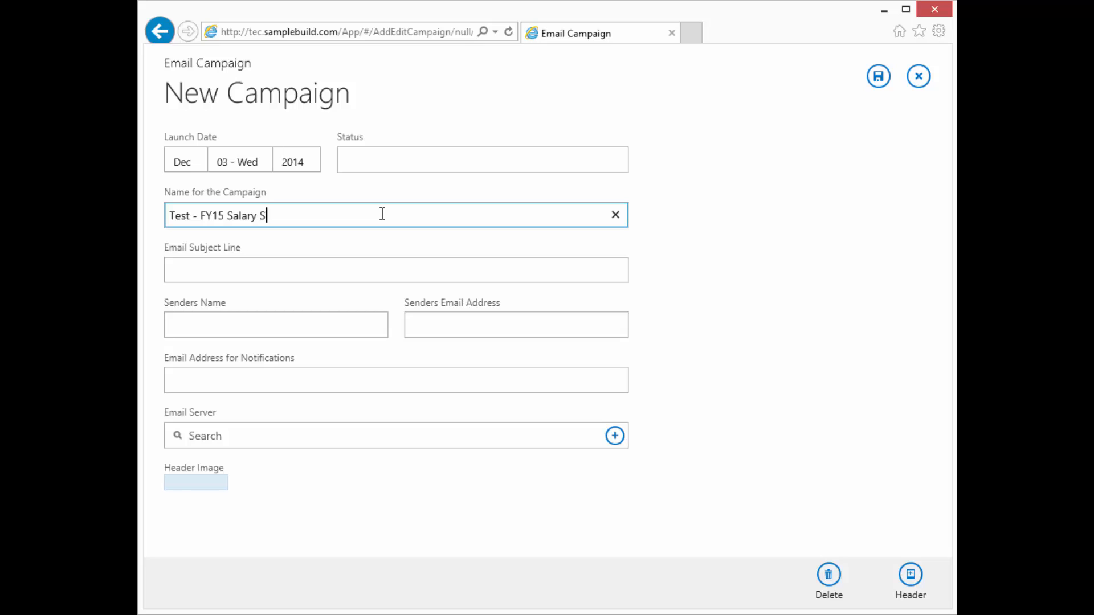
pyautogui.press('BackSpace')
pyautogui.press('BackSpace')
pyautogui.press('BackSpace')
pyautogui.press('BackSpace')
pyautogui.press('BackSpace')
pyautogui.press('BackSpace')
pyautogui.press('BackSpace')
pyautogui.press('BackSpace')
pyautogui.press('BackSpace')
pyautogui.press('BackSpace')
pyautogui.write('Compensation Stat')
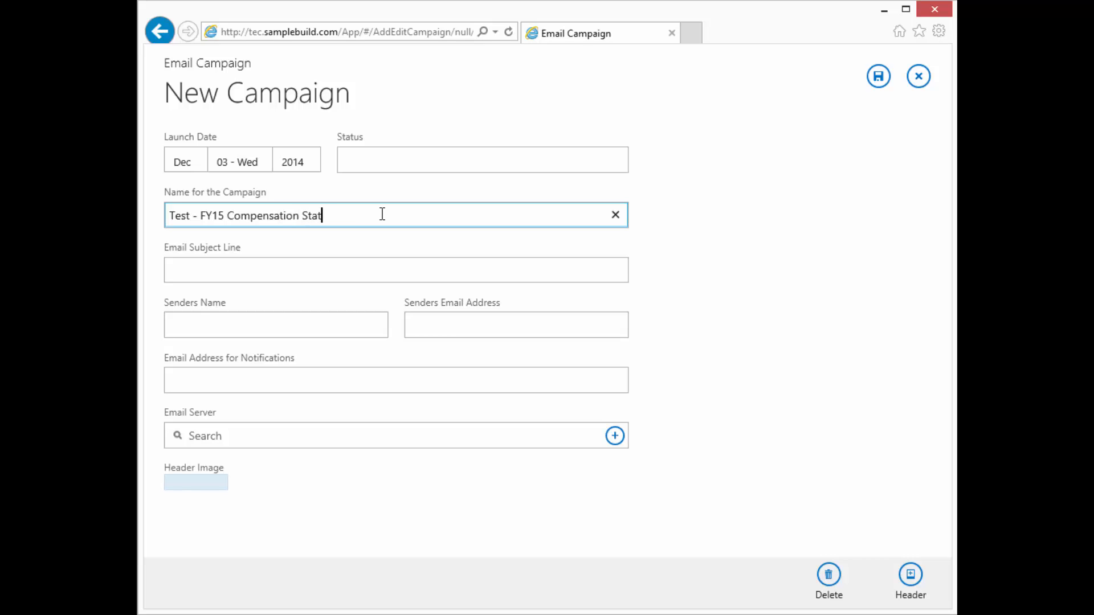
pyautogui.write('ment')
pyautogui.press('Tab')
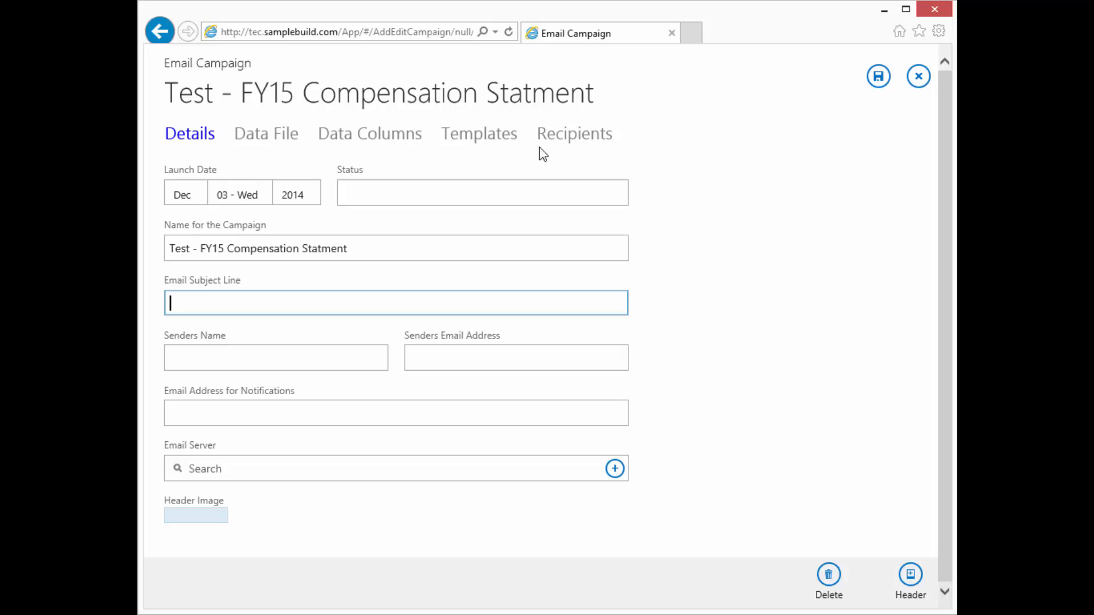
# Step: Enter the email subject line 'Test - Your 2015 Compensation Statement'
pyautogui.click(378, 301)
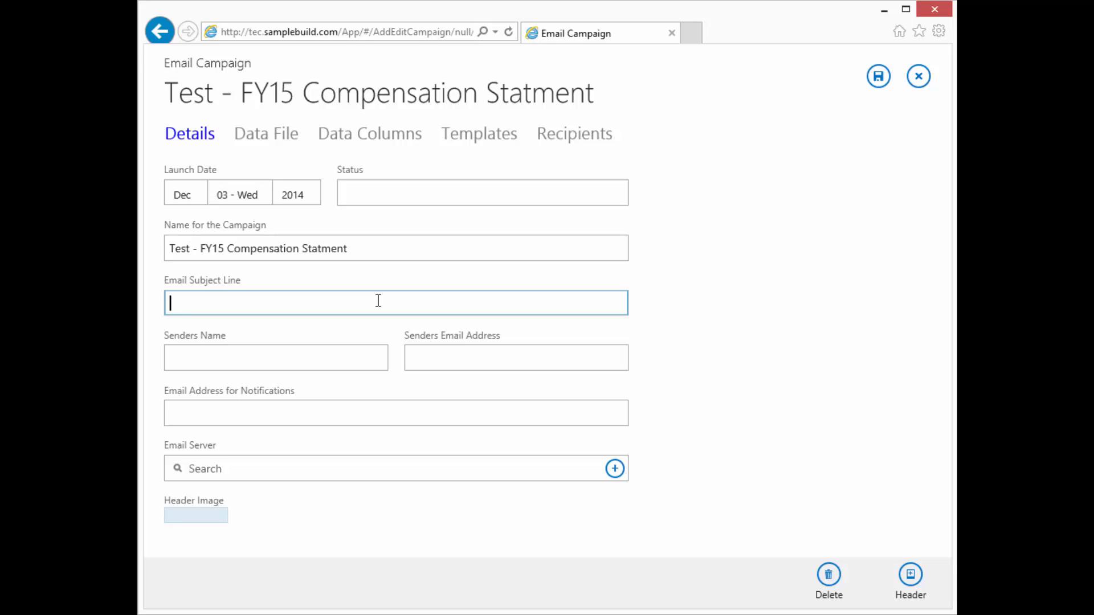
pyautogui.write('Test - Your 2015 Compan')
pyautogui.press('BackSpace')
pyautogui.press('BackSpace')
pyautogui.press('BackSpace')
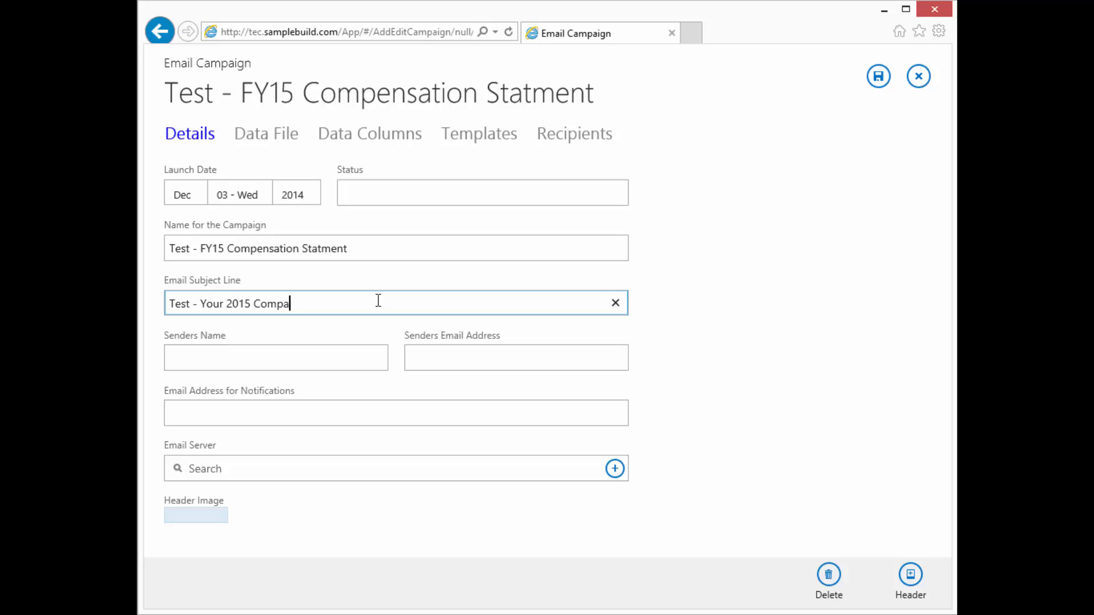
pyautogui.write('pensation Statement')
pyautogui.press('Tab')
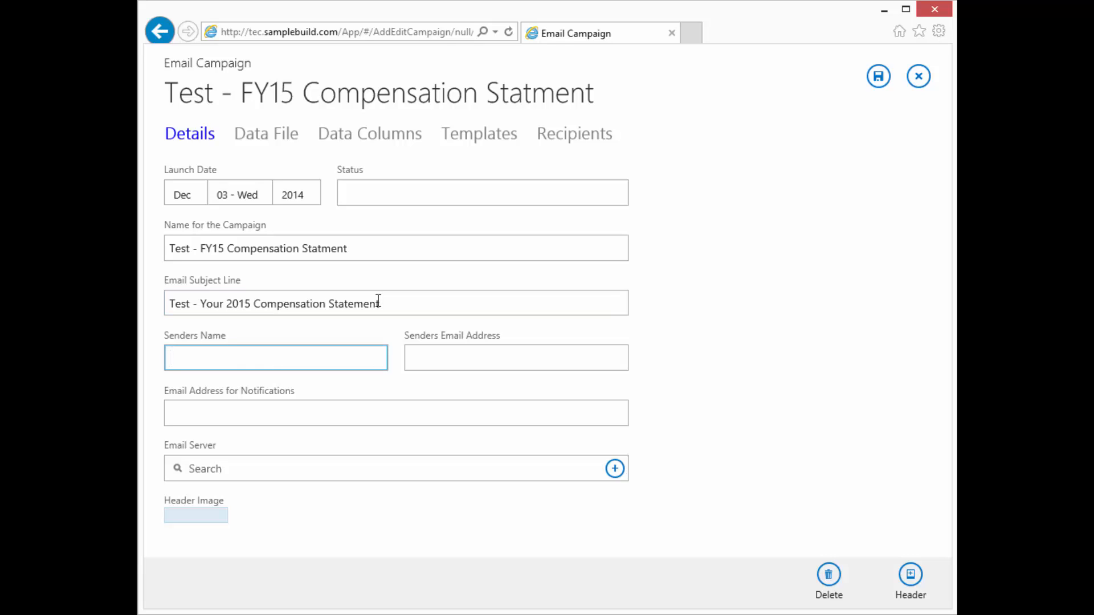
# Step: Fill in the sender's name, sender e-mail address and notification e-mail address
pyautogui.press('Tab')
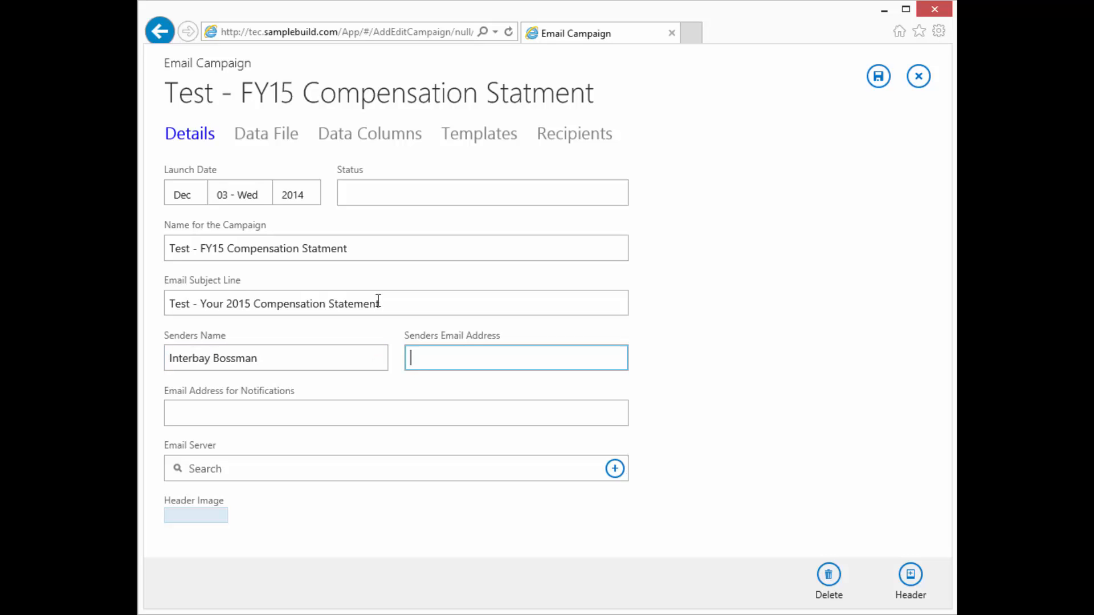
pyautogui.press('Tab')
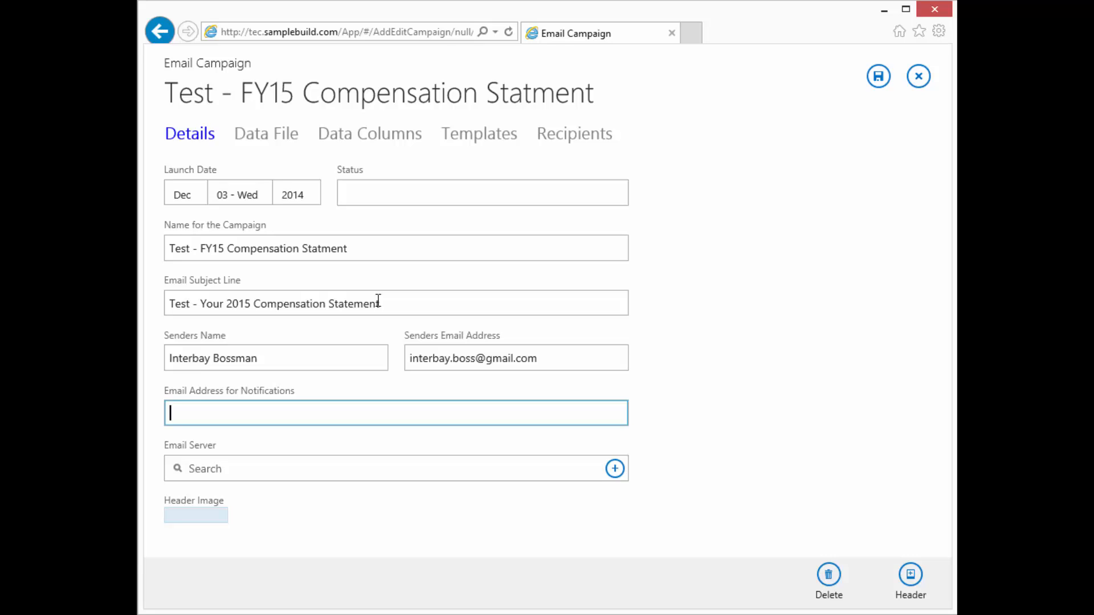
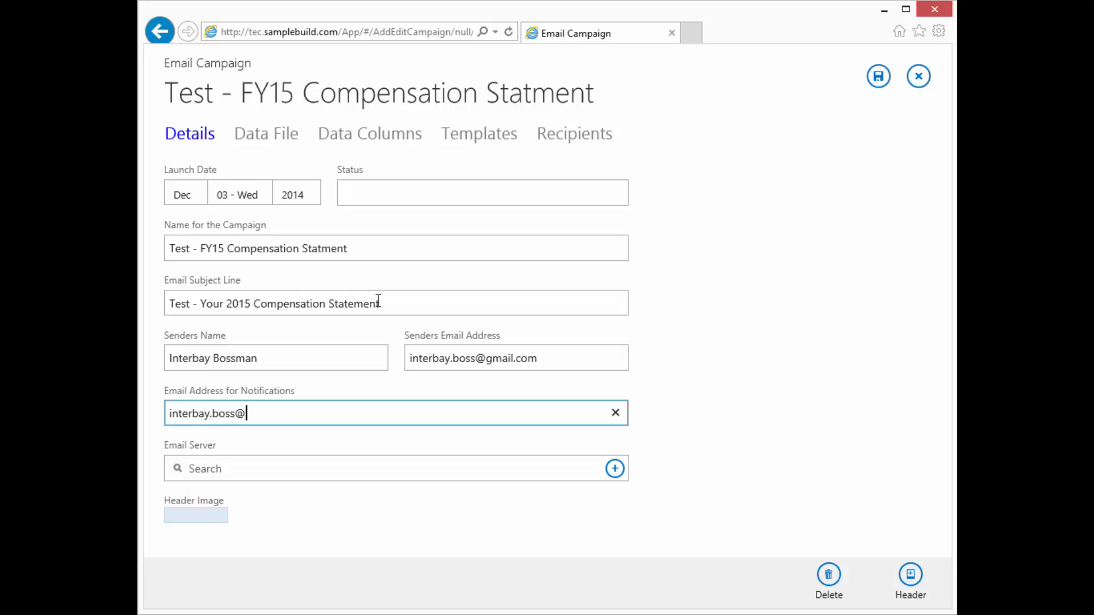
pyautogui.press('Tab')
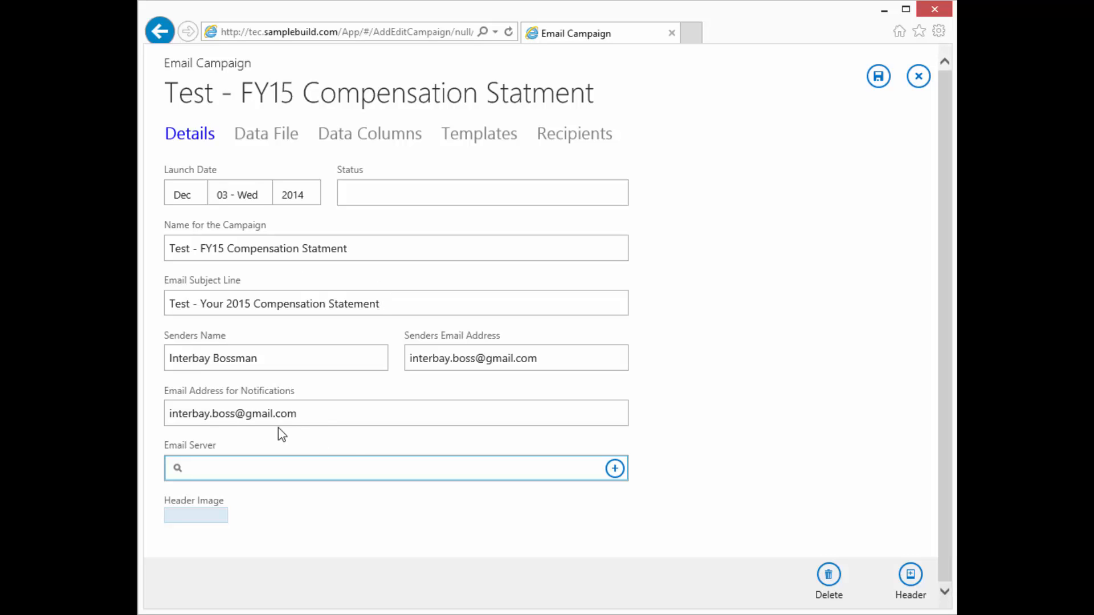
# Step: Choose NoGo as the campaign's email server
pyautogui.click(615, 471)
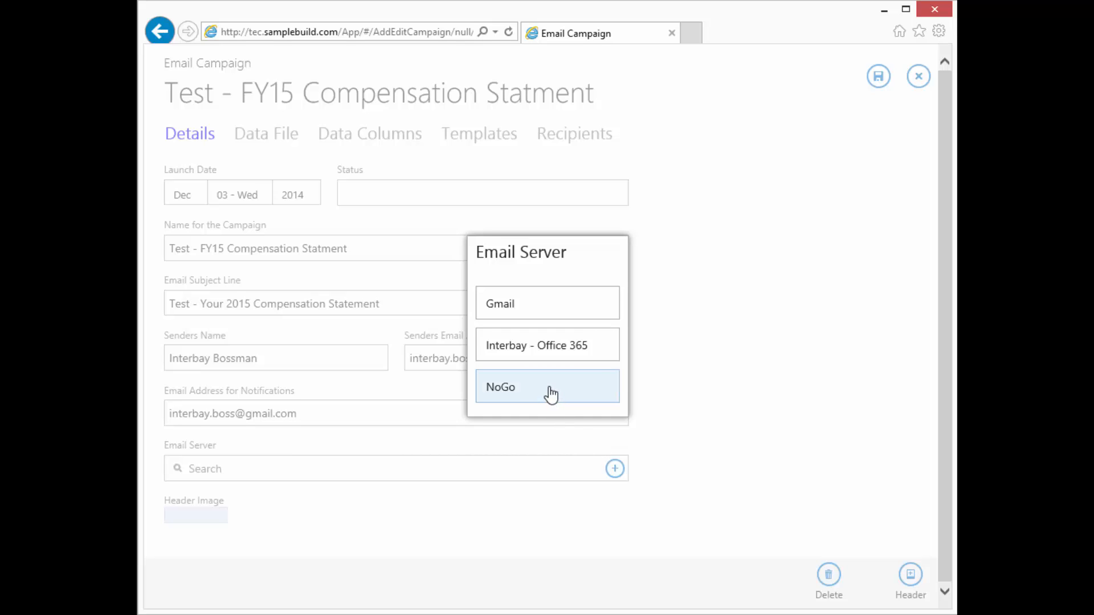
pyautogui.click(617, 521)
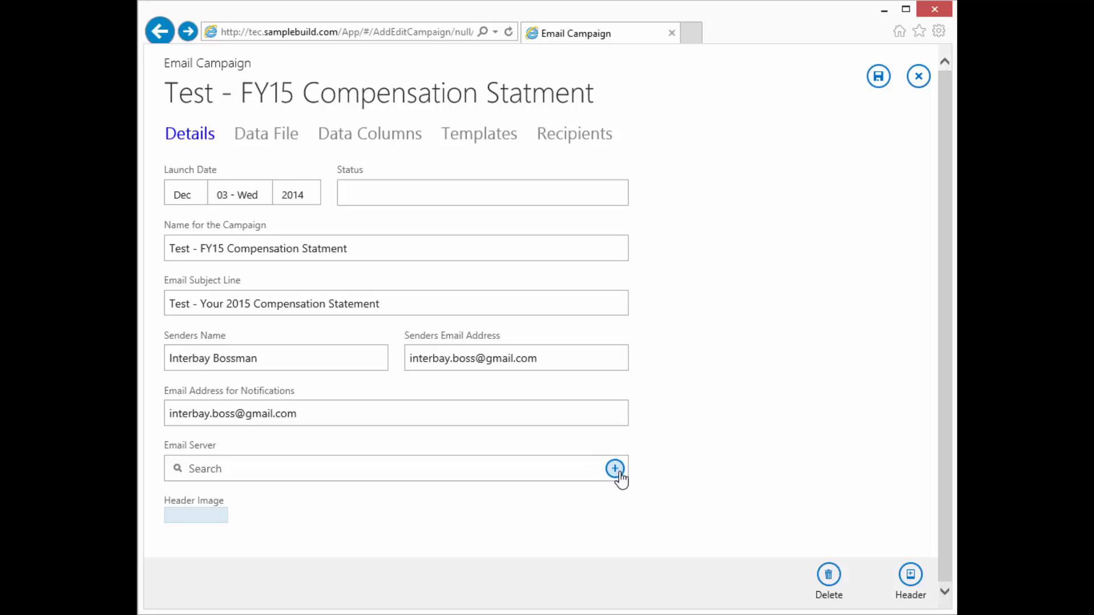
pyautogui.click(618, 473)
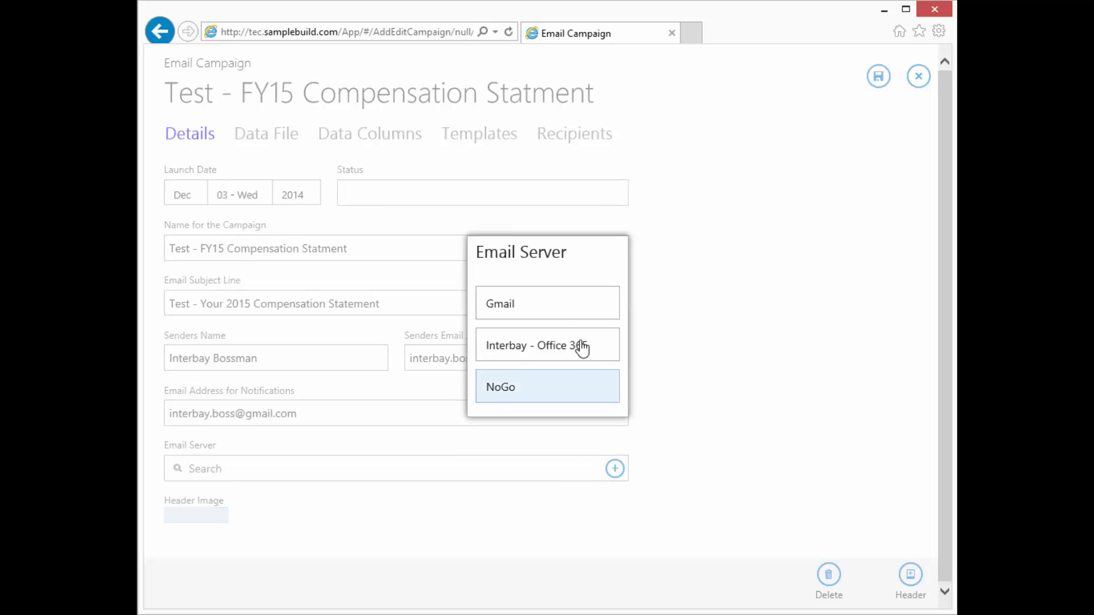
pyautogui.click(553, 391)
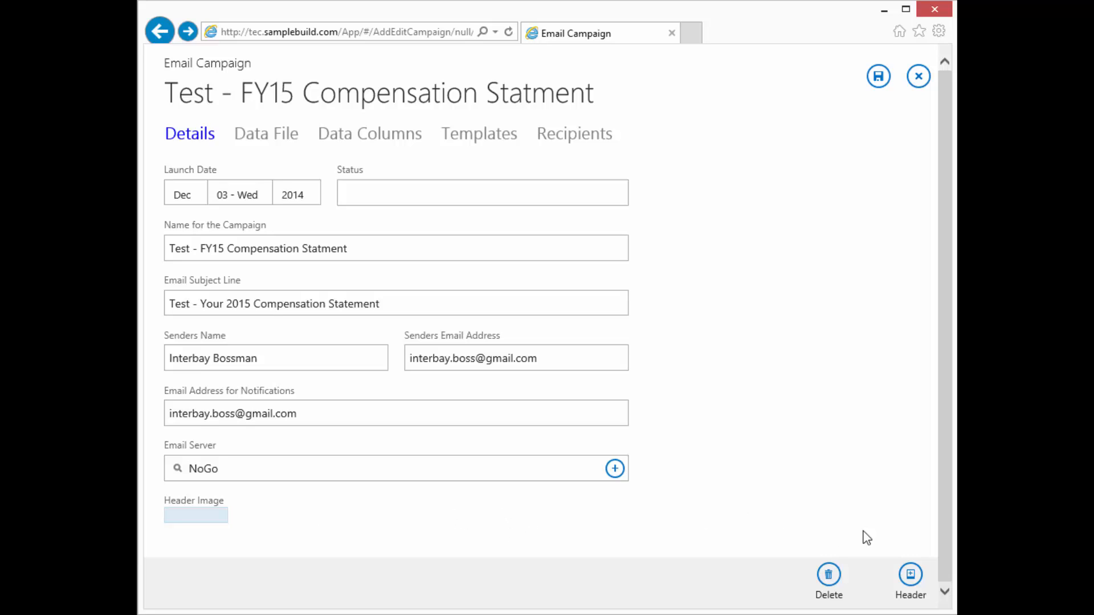
# Step: Upload itg-logo-174x56.png from the ITG folder as the campaign's header image
pyautogui.click(910, 575)
pyautogui.click(910, 575)
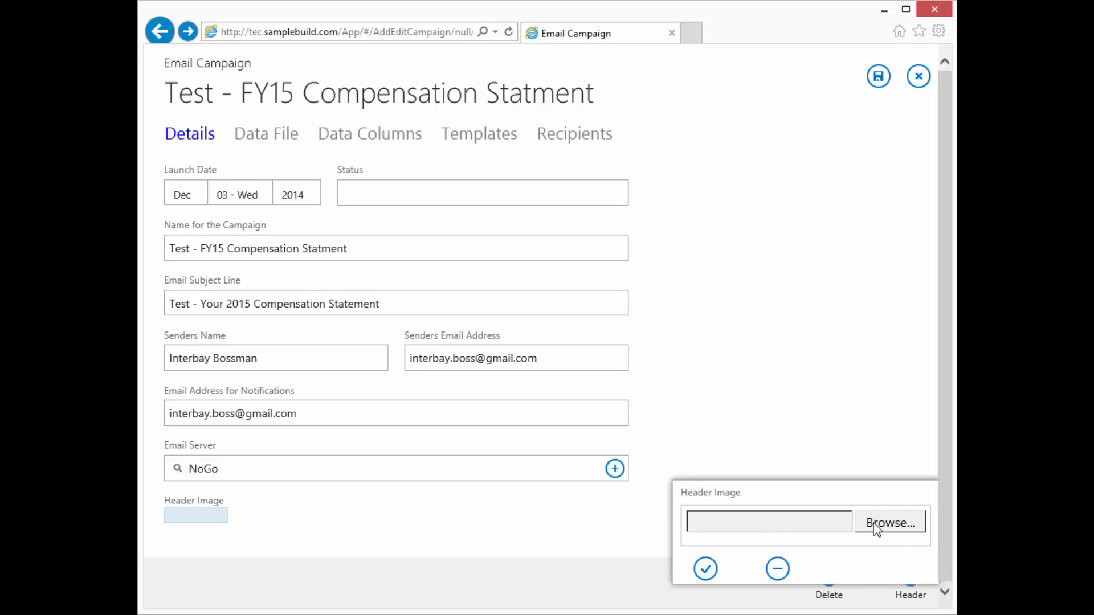
pyautogui.click(902, 529)
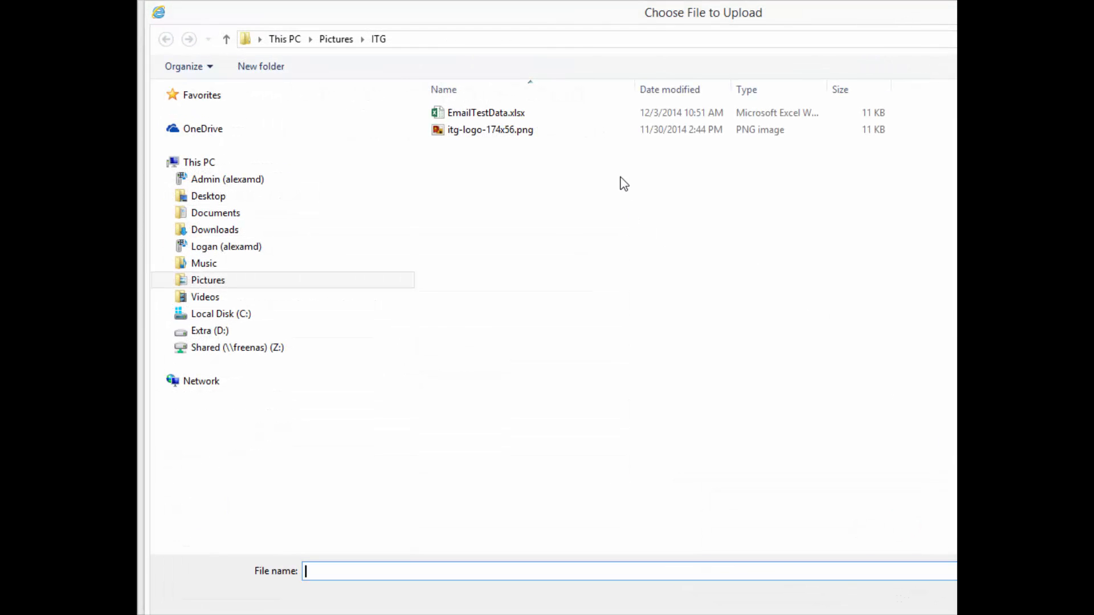
pyautogui.click(447, 137)
pyautogui.click(441, 135)
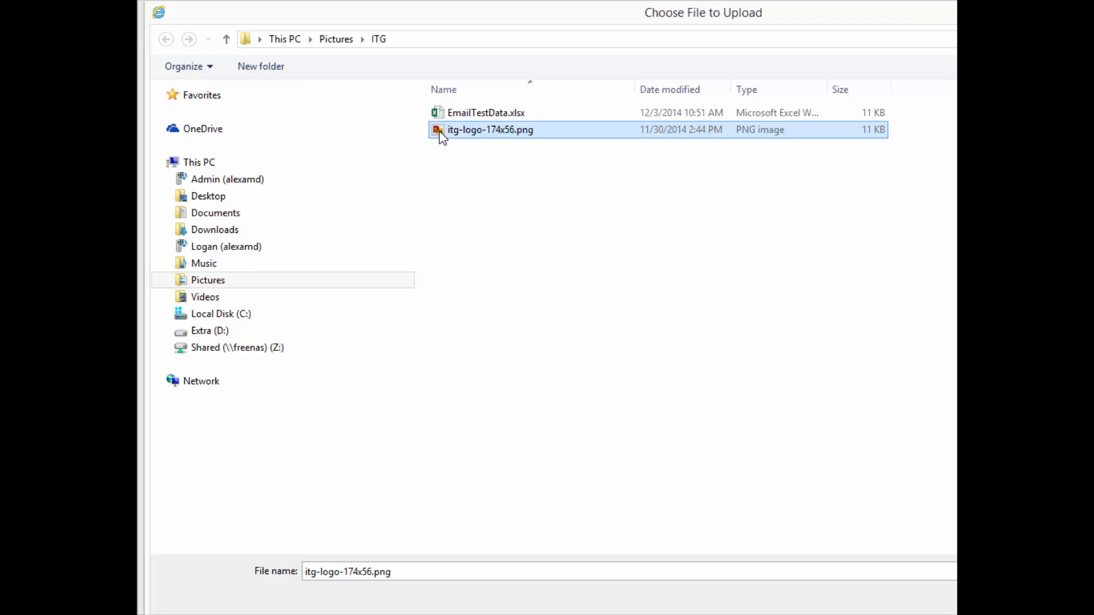
pyautogui.doubleClick(440, 135)
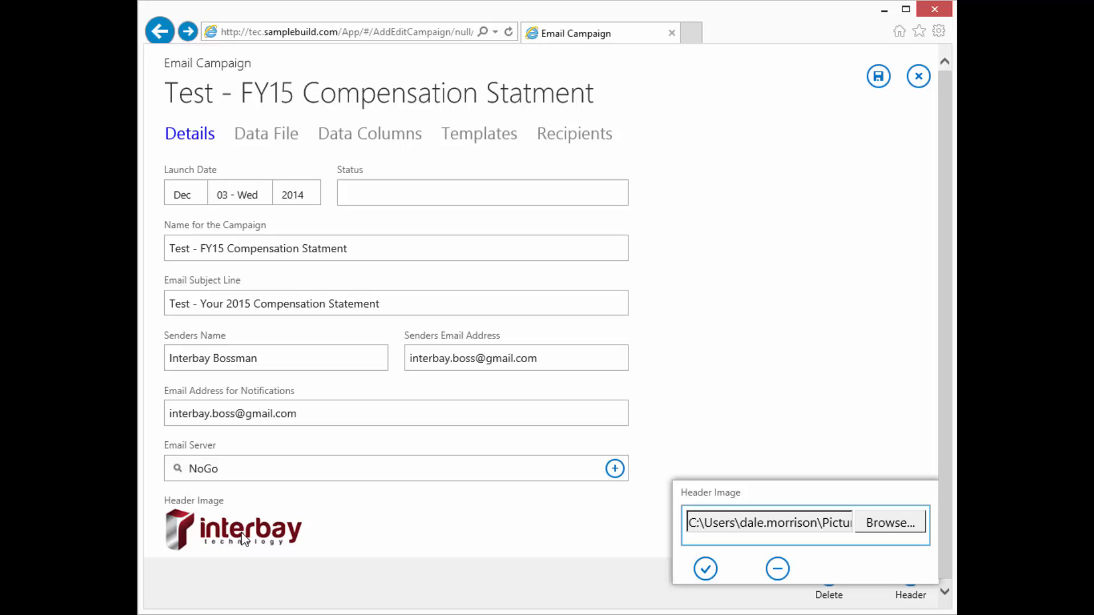
pyautogui.click(705, 568)
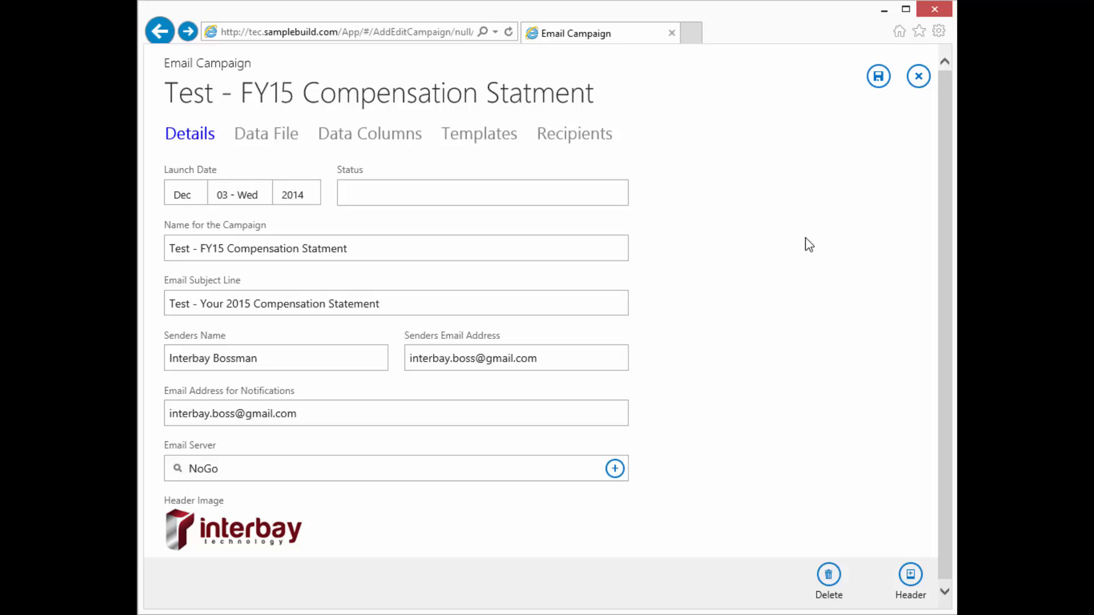
# Step: Save the campaign to the list and sign out to the login page
pyautogui.click(879, 80)
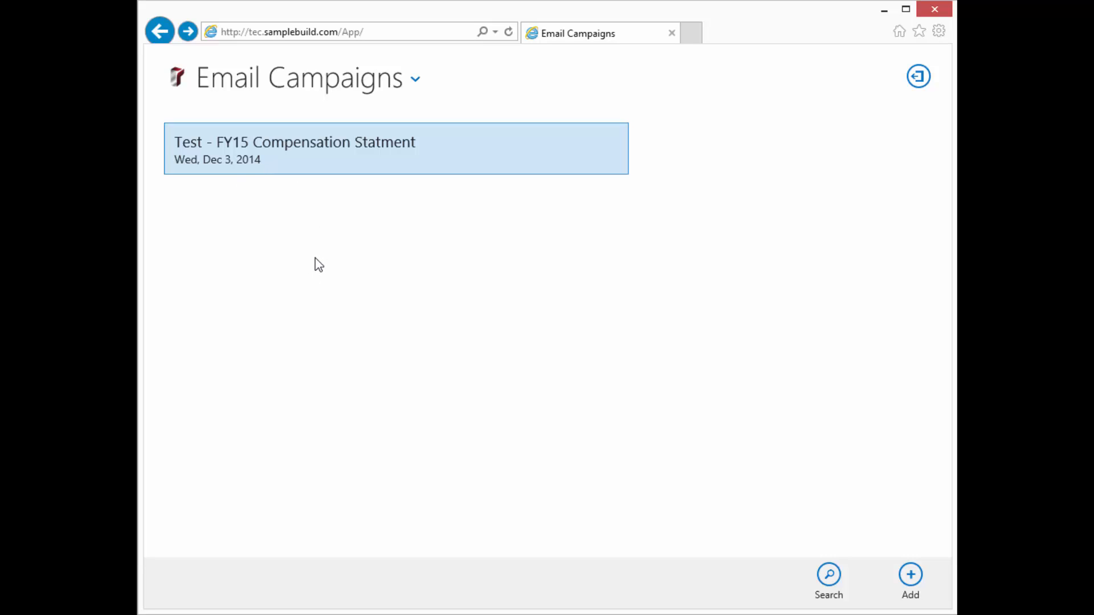
pyautogui.click(919, 78)
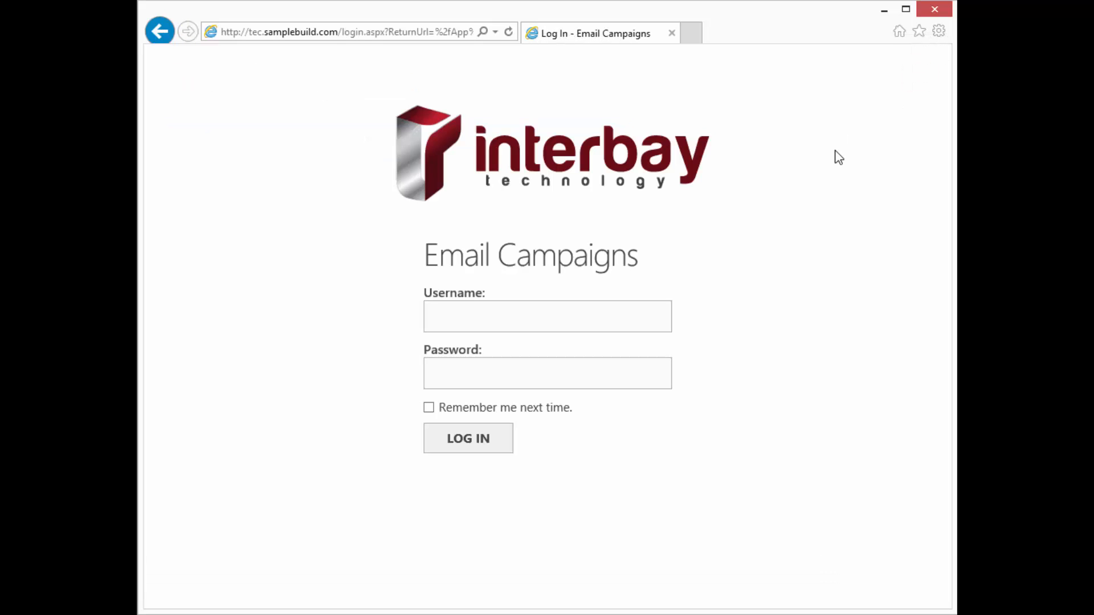